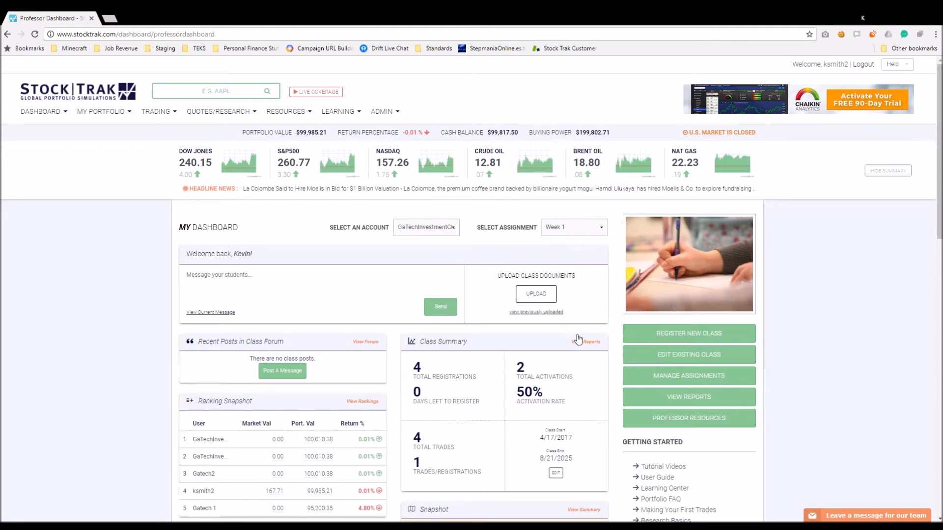
# Go to Manage Assignments from the dashboard and start a new assignment
pyautogui.click(694, 380)
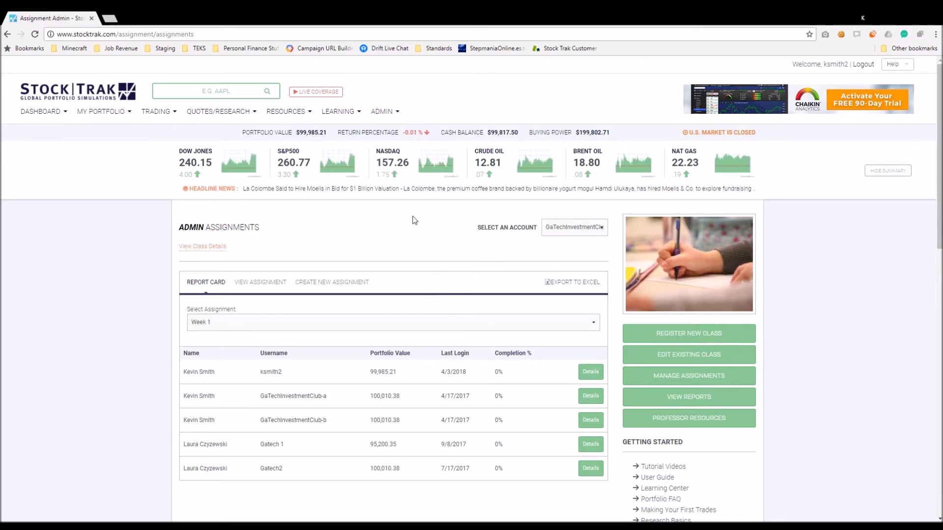
pyautogui.click(335, 288)
# Look over the new assignment's task categories, then select the Assignment Name field
pyautogui.scroll(-2, 329, 285)
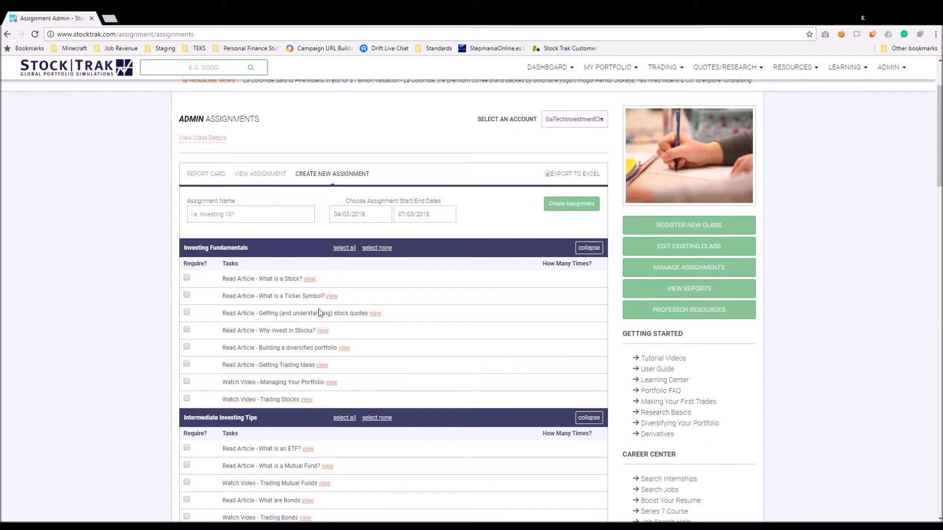
pyautogui.scroll(2, 315, 340)
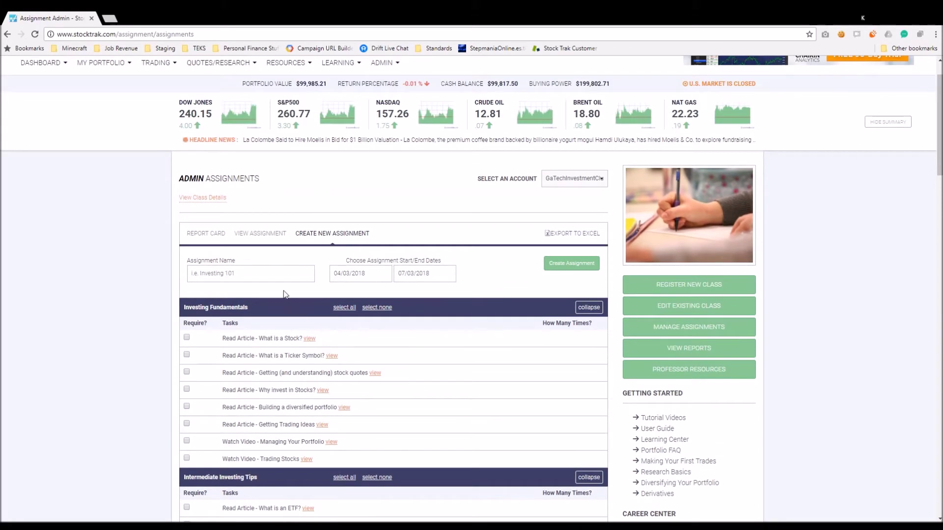
pyautogui.scroll(-1, 275, 294)
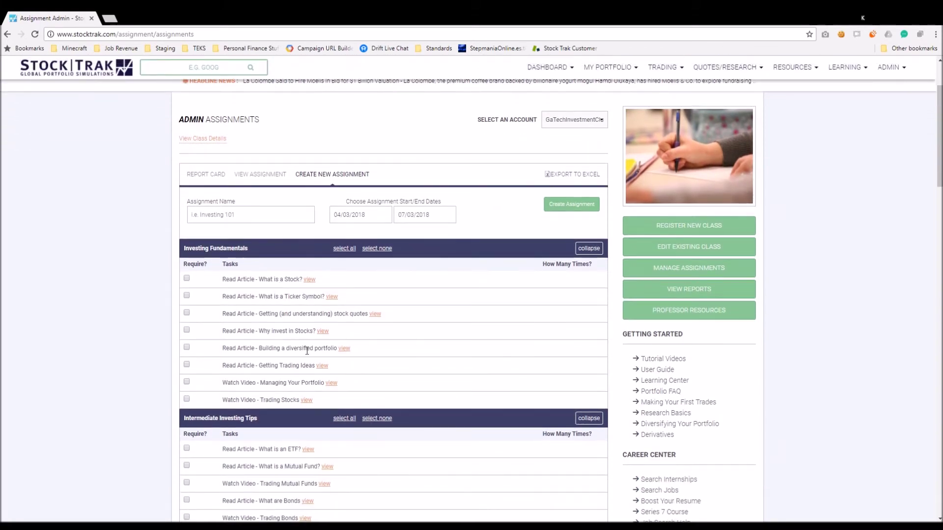
pyautogui.scroll(-1, 302, 349)
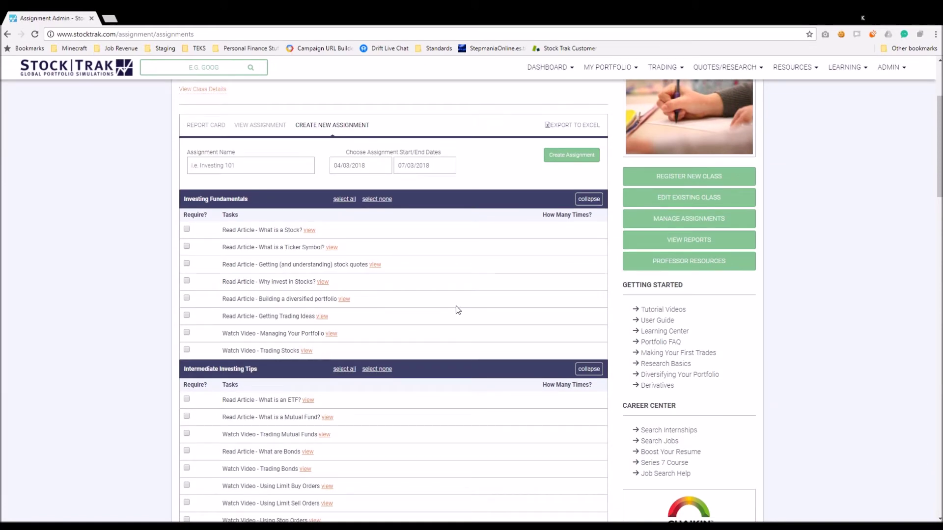
pyautogui.scroll(-10, 452, 317)
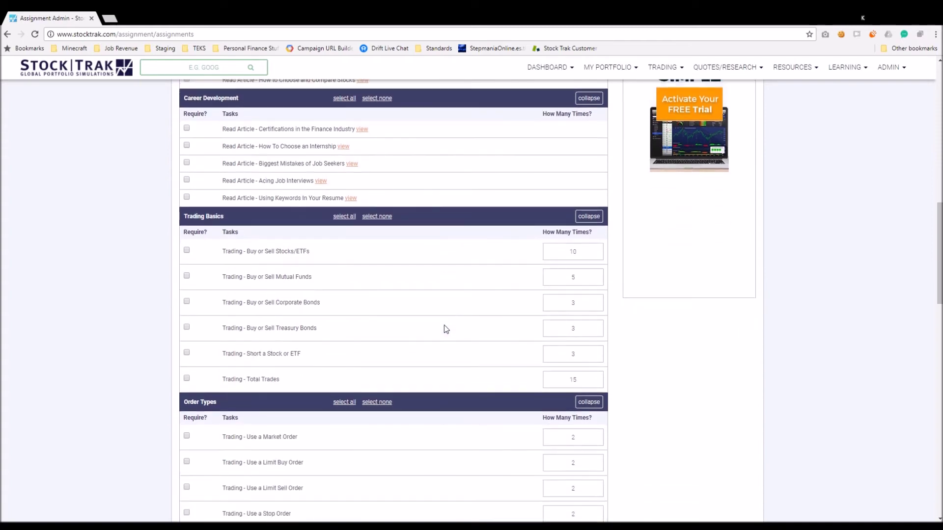
pyautogui.scroll(5, 444, 326)
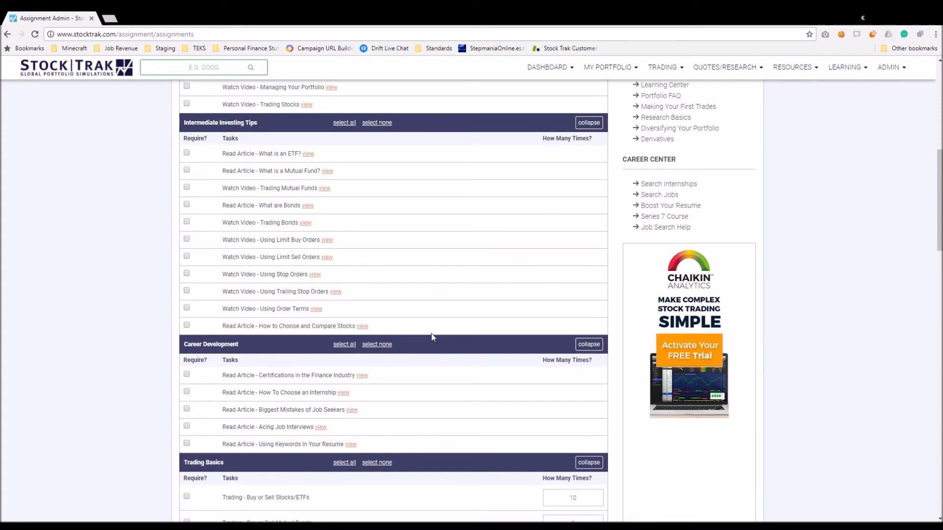
pyautogui.scroll(1, 422, 349)
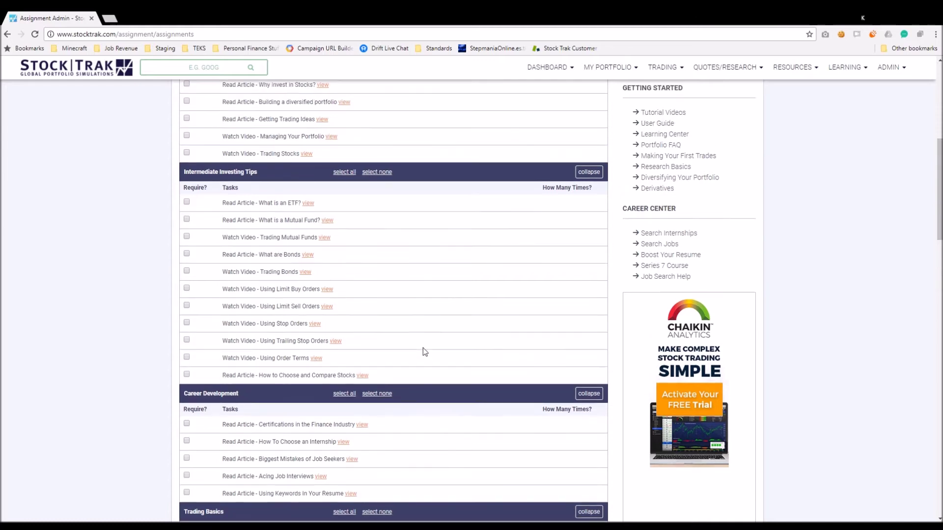
pyautogui.scroll(-2, 427, 341)
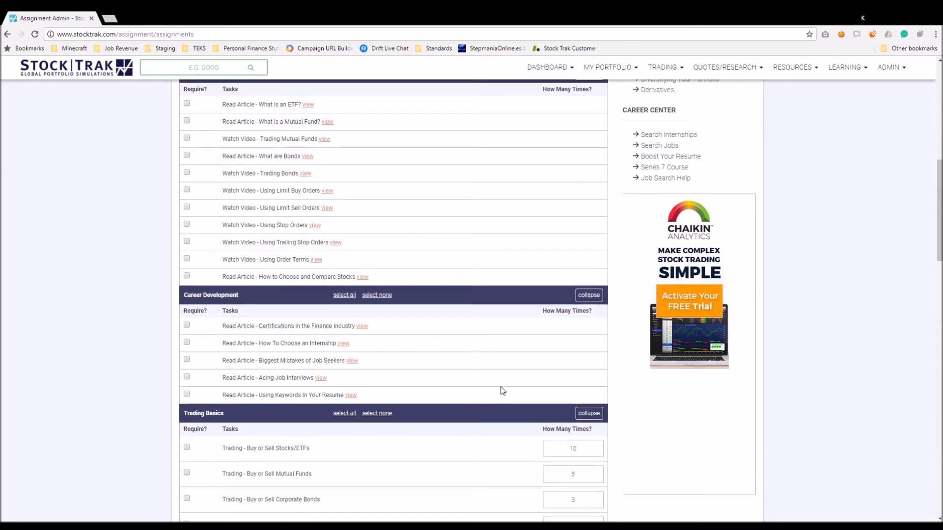
pyautogui.scroll(7, 501, 390)
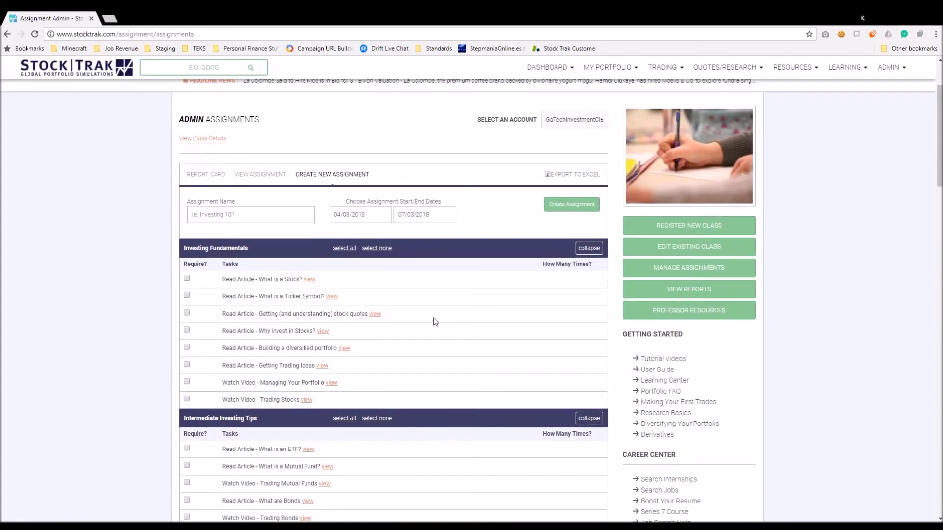
pyautogui.click(223, 215)
# Name the assignment 'Week 1 Assignment' and set its dates to April 3–April 7, 2018
pyautogui.scroll(2, 143, 362)
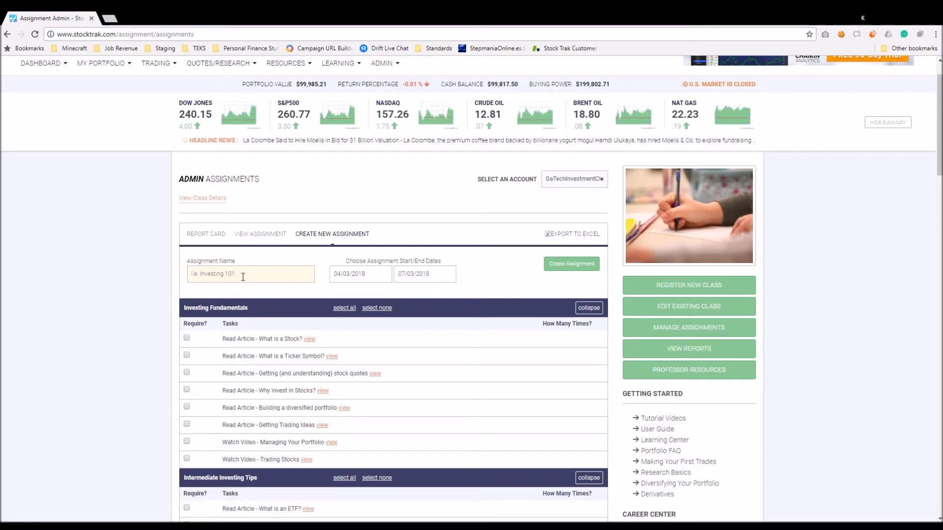
pyautogui.write('Week ')
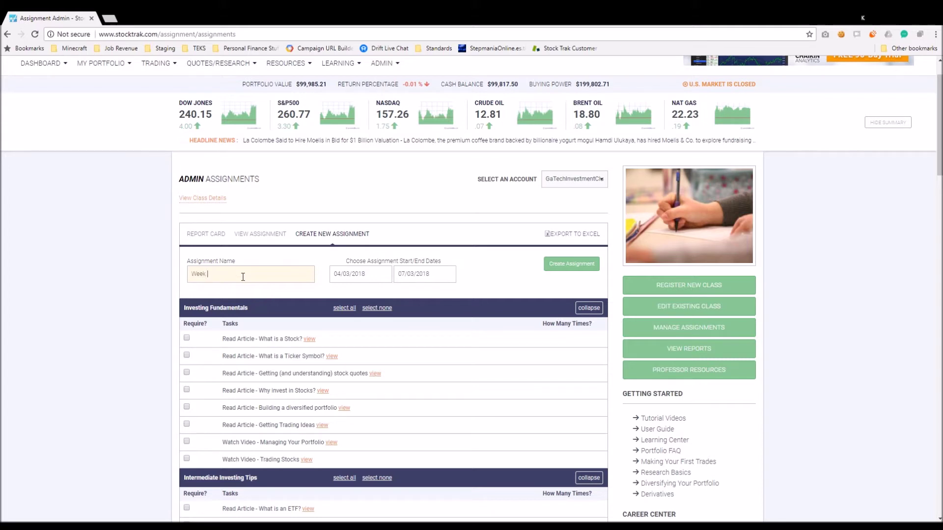
pyautogui.write('1 Assignment')
pyautogui.click(368, 278)
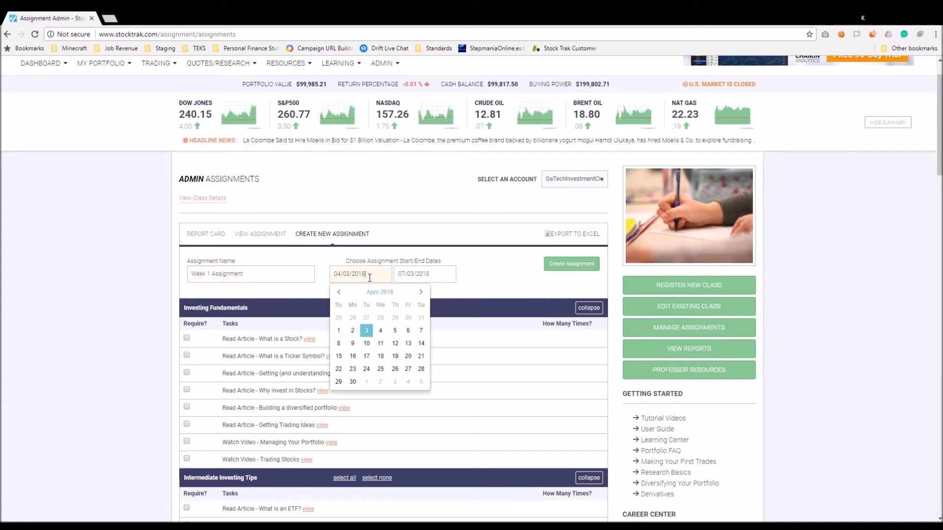
pyautogui.click(368, 335)
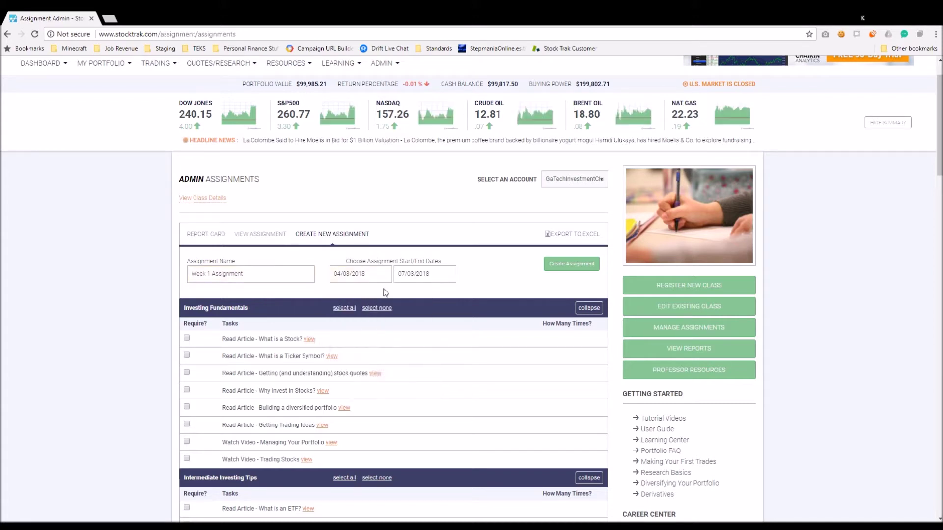
pyautogui.click(431, 275)
pyautogui.click(404, 294)
pyautogui.click(406, 292)
pyautogui.click(406, 293)
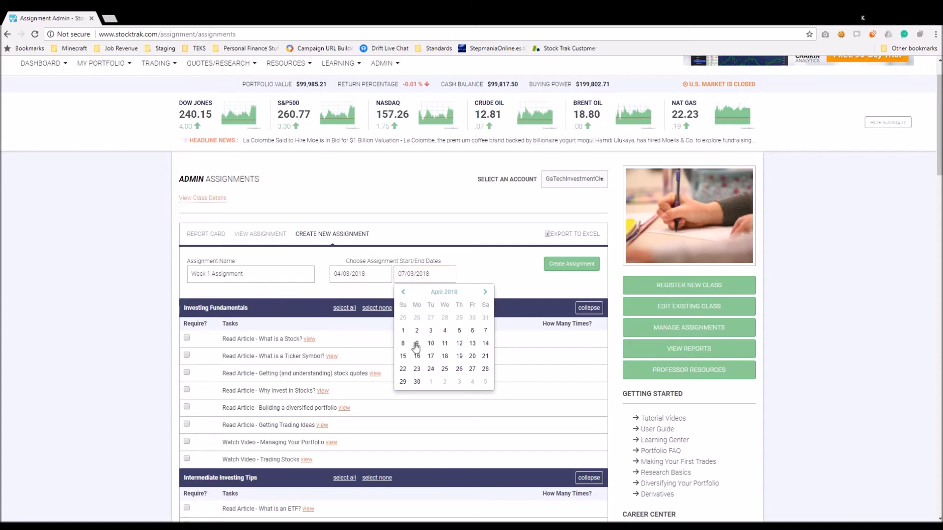
pyautogui.click(488, 332)
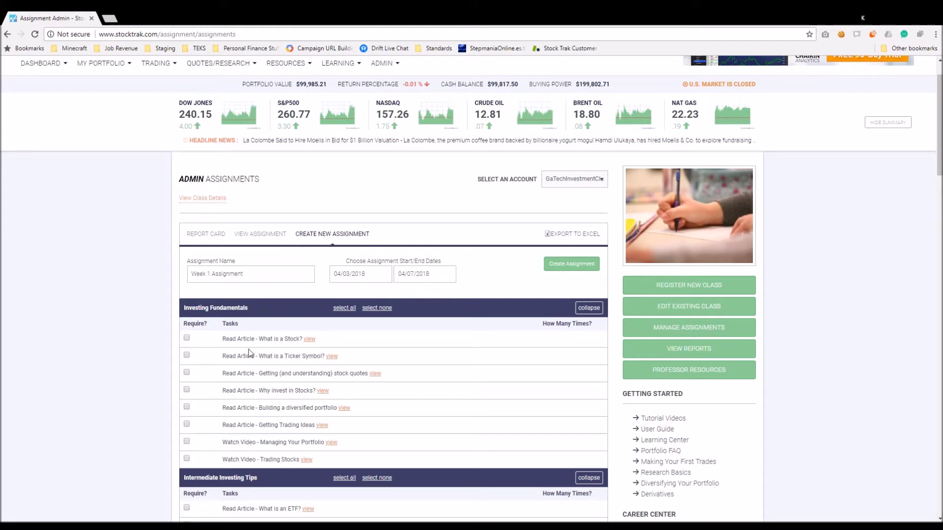
# Require the five Investing Fundamentals articles and select all Intermediate Investing Tips tasks
pyautogui.scroll(-2, 247, 349)
pyautogui.scroll(-1, 250, 303)
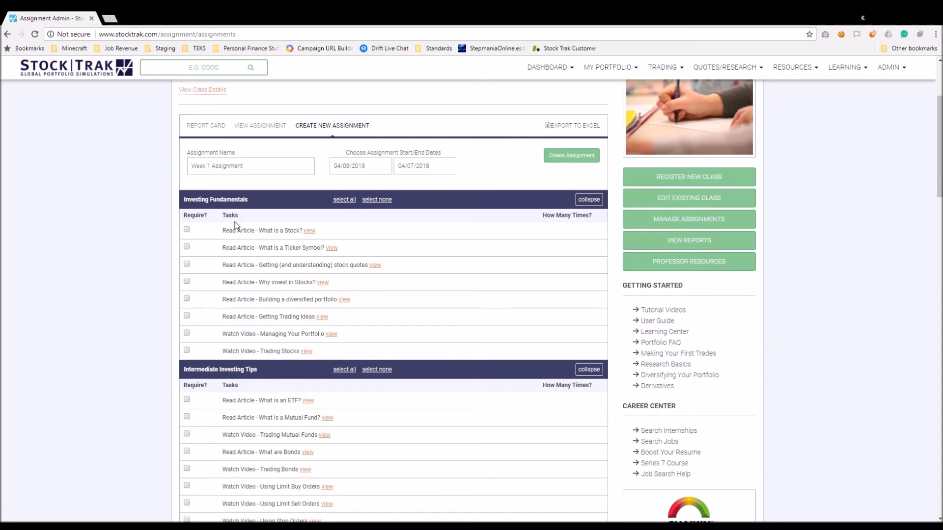
pyautogui.scroll(-3, 240, 347)
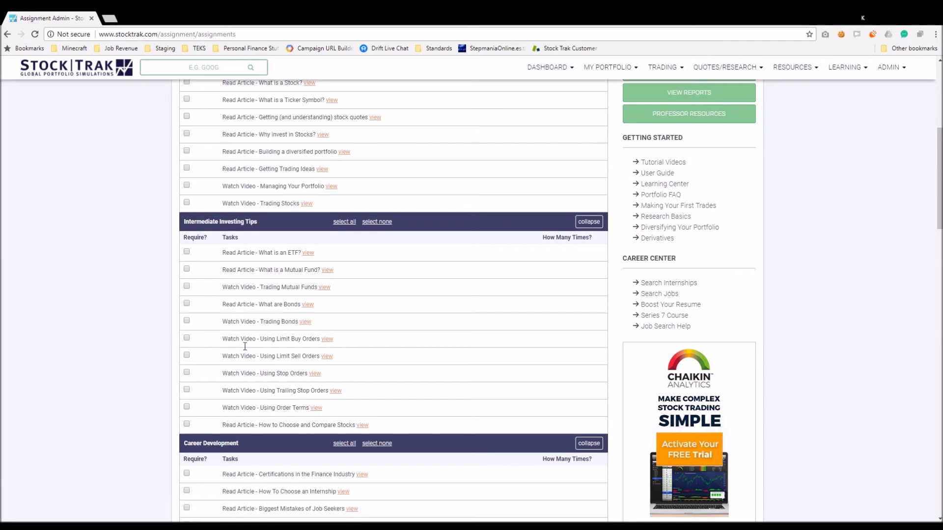
pyautogui.scroll(4, 249, 397)
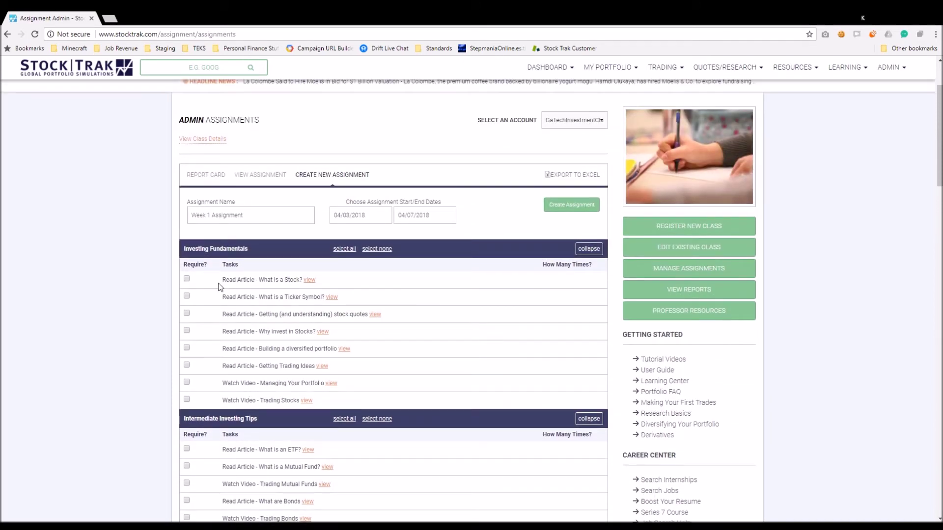
pyautogui.moveTo(189, 252); pyautogui.dragTo(258, 252)
pyautogui.click(258, 252)
pyautogui.click(187, 279)
pyautogui.click(187, 296)
pyautogui.click(187, 332)
pyautogui.click(187, 348)
pyautogui.click(188, 366)
pyautogui.scroll(-4, 263, 337)
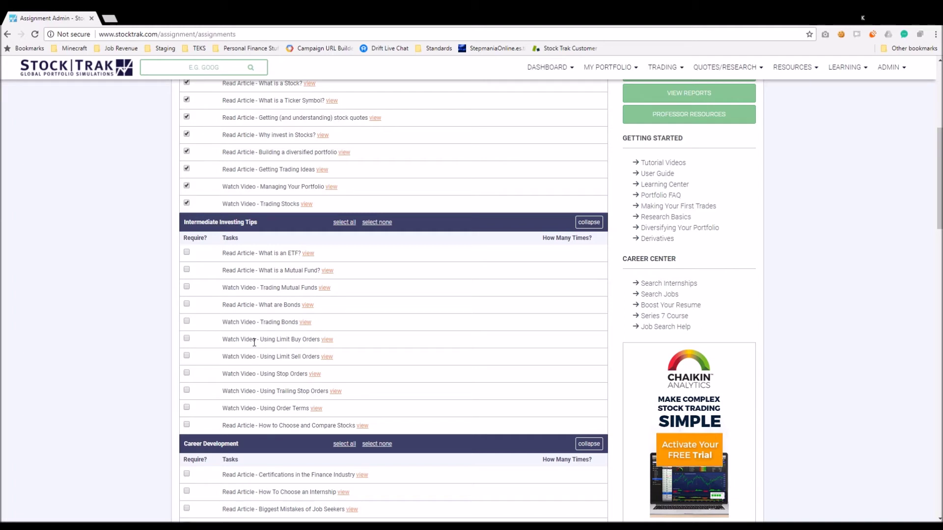
pyautogui.click(345, 222)
# Require the buy-or-sell Stocks/ETFs task and select its trade count of 10
pyautogui.scroll(-4, 287, 394)
pyautogui.scroll(-2, 290, 358)
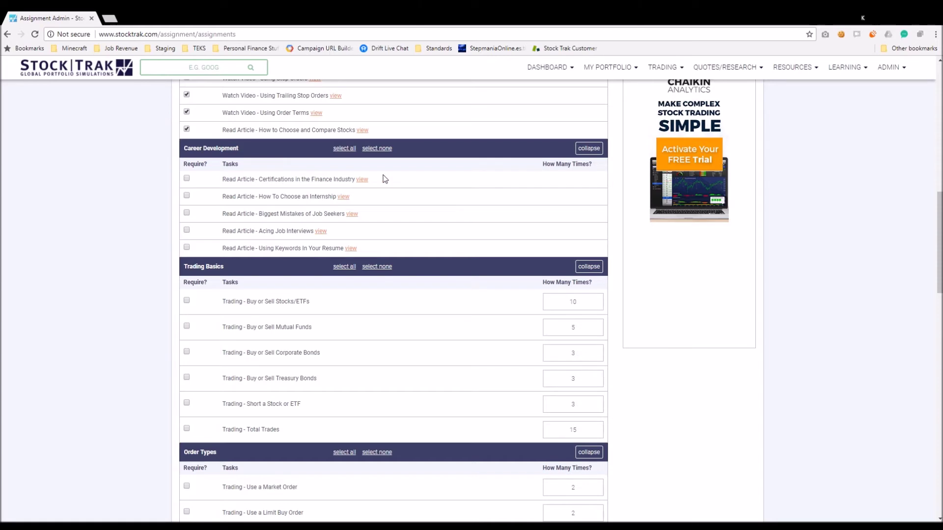
pyautogui.scroll(2, 329, 366)
pyautogui.scroll(10, 329, 366)
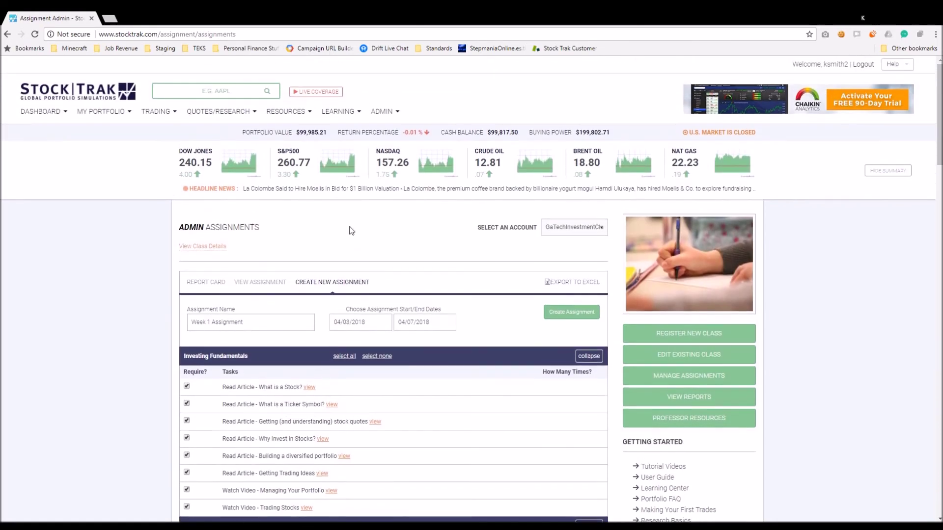
pyautogui.scroll(-9, 253, 403)
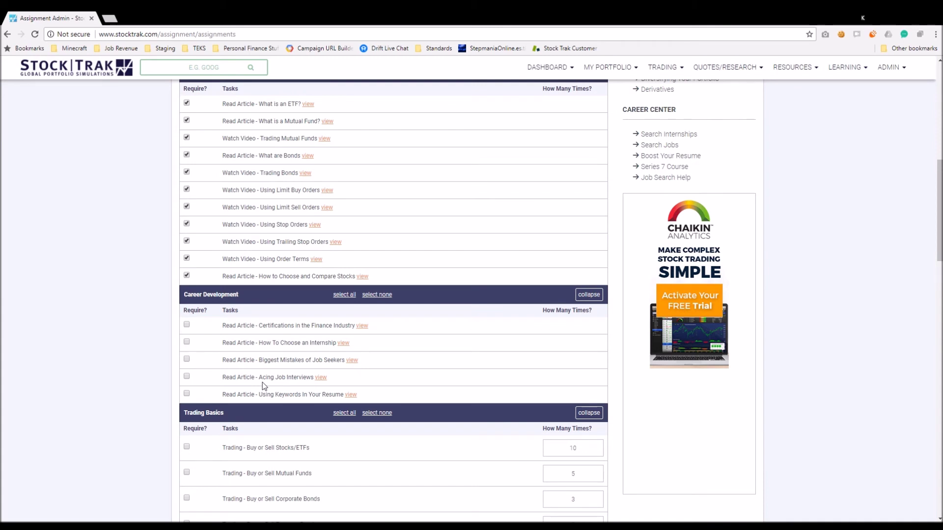
pyautogui.scroll(-3, 262, 382)
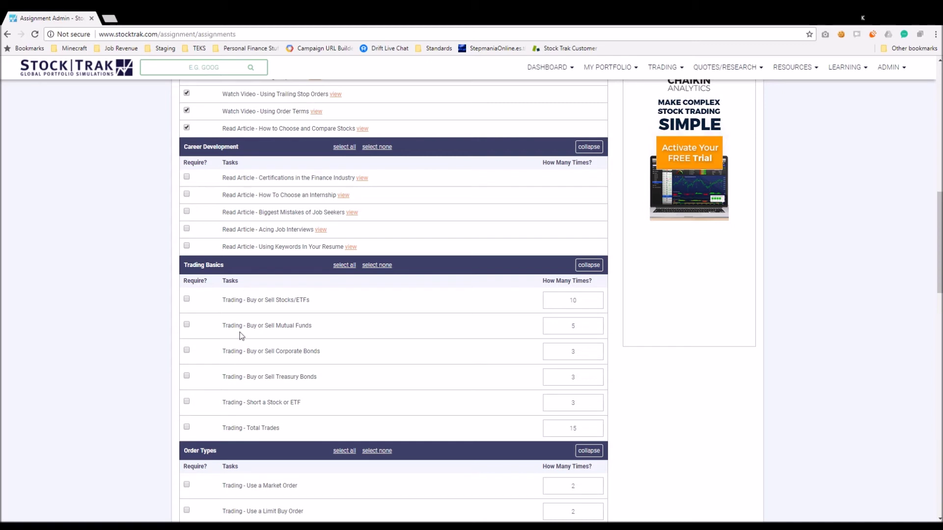
pyautogui.click(186, 300)
pyautogui.doubleClick(570, 304)
# Review the remaining tasks and submit the Week 1 Assignment with Create Assignment
pyautogui.scroll(-4, 486, 315)
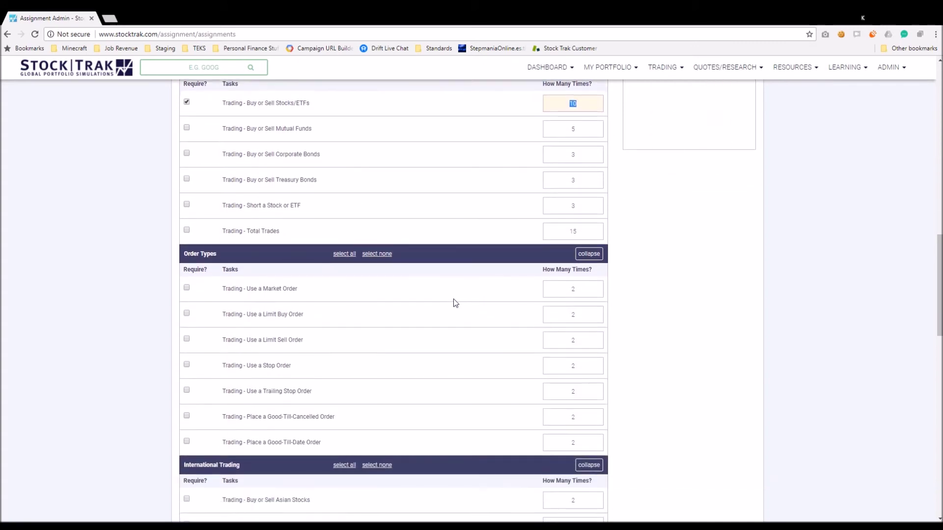
pyautogui.scroll(2, 453, 301)
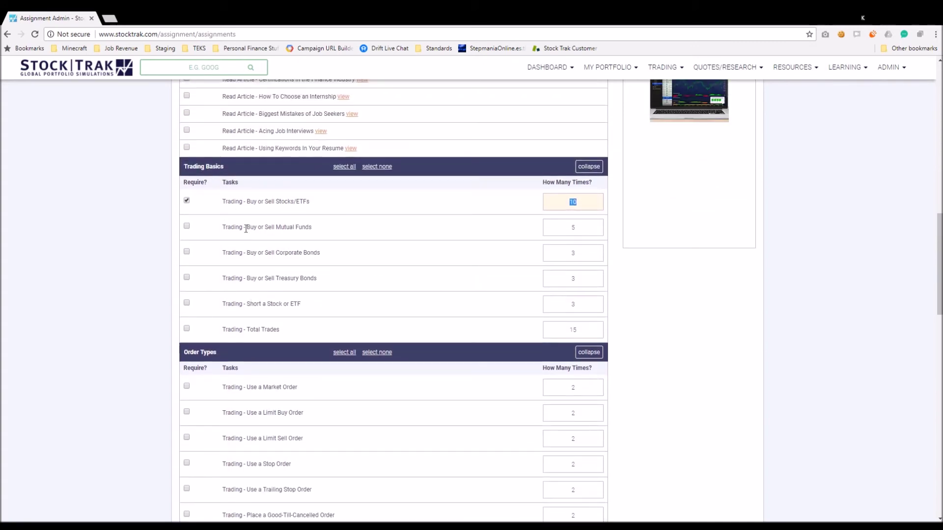
pyautogui.scroll(-2, 256, 307)
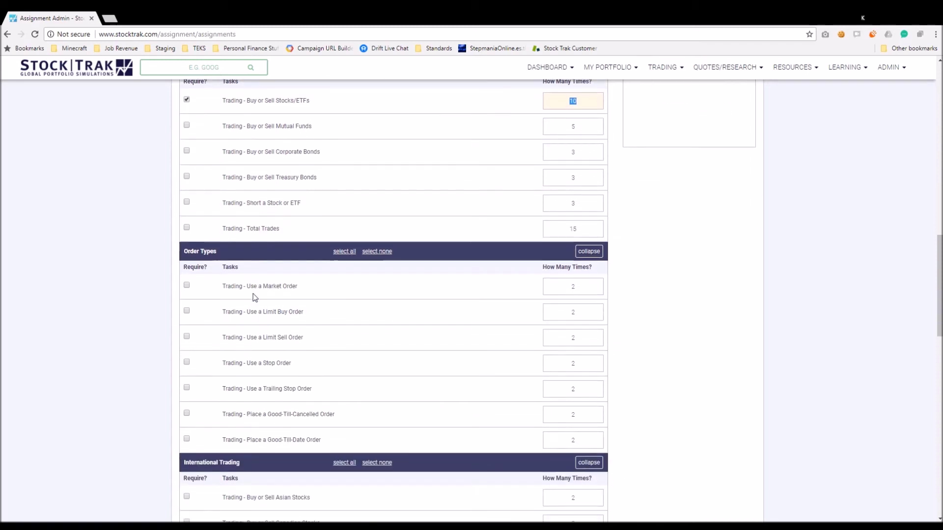
pyautogui.scroll(-2, 252, 294)
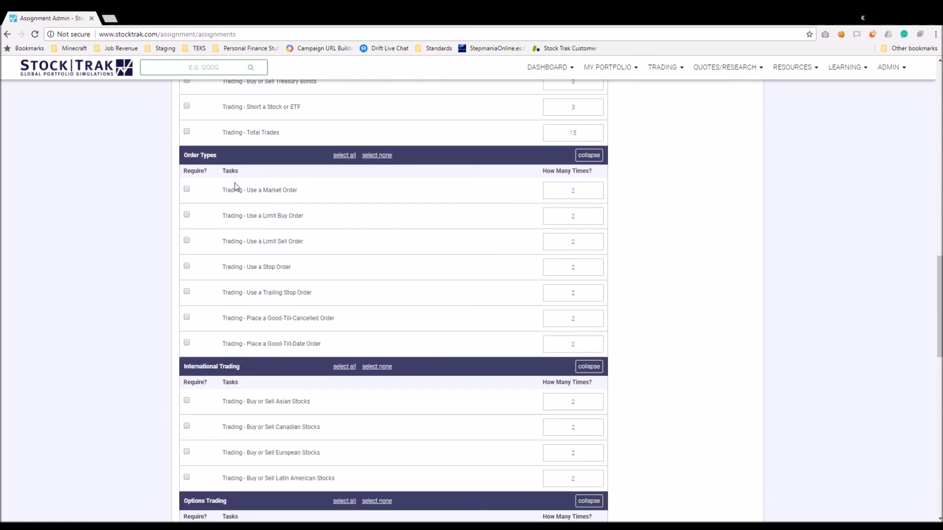
pyautogui.scroll(-5, 254, 332)
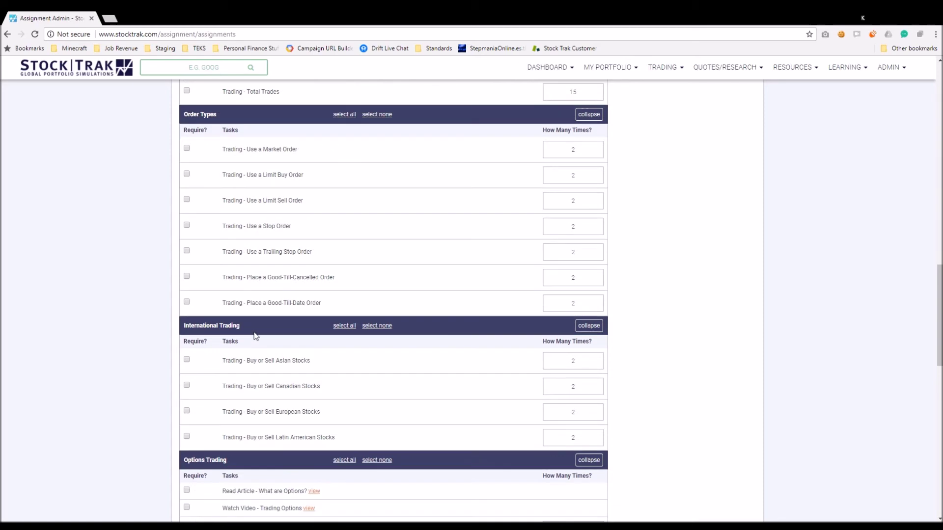
pyautogui.scroll(-5, 254, 263)
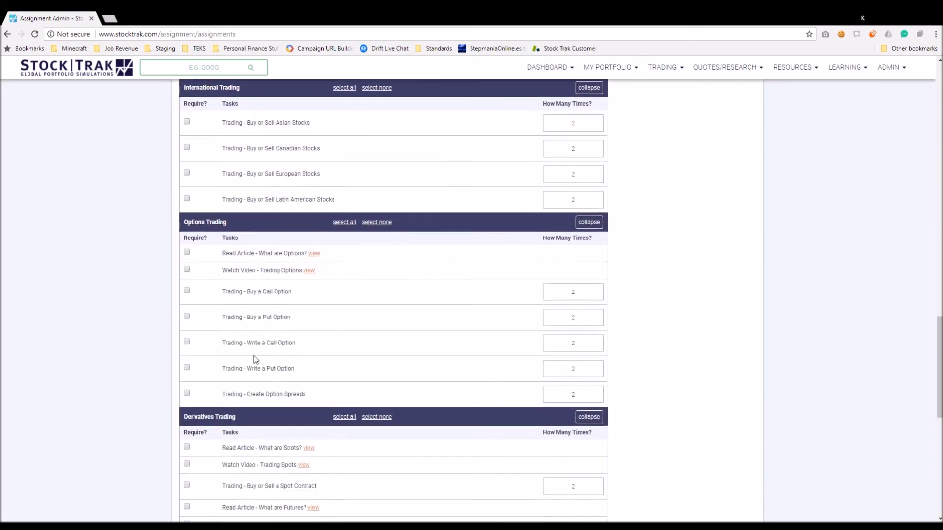
pyautogui.scroll(18, 268, 439)
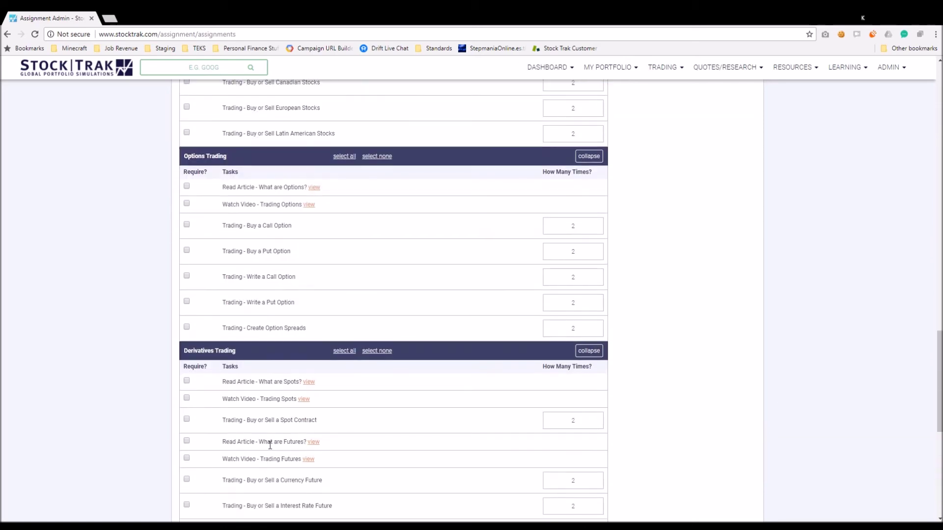
pyautogui.scroll(6, 275, 433)
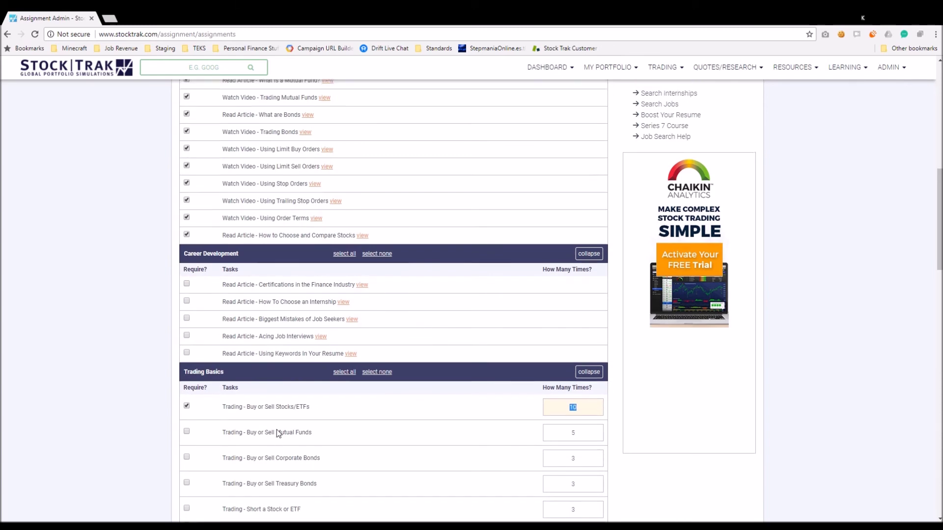
pyautogui.scroll(1, 278, 433)
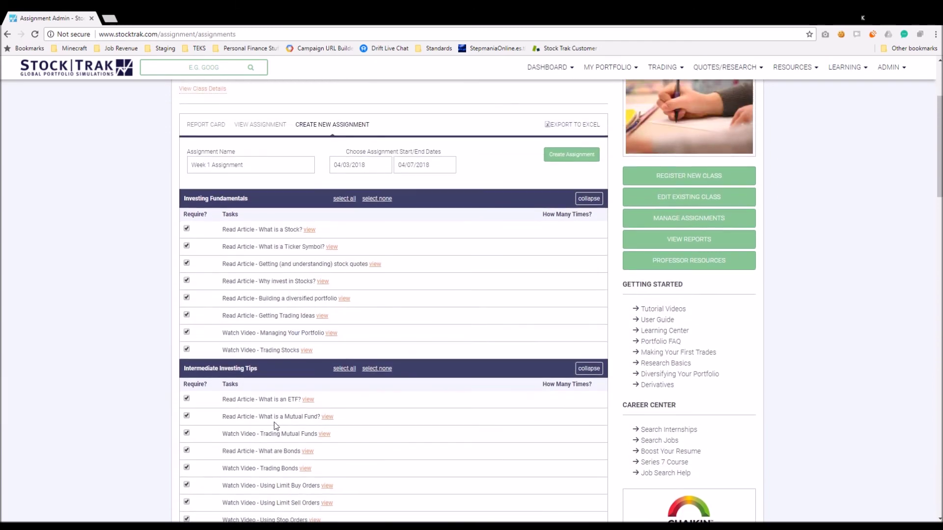
pyautogui.click(582, 158)
pyautogui.scroll(1, 382, 349)
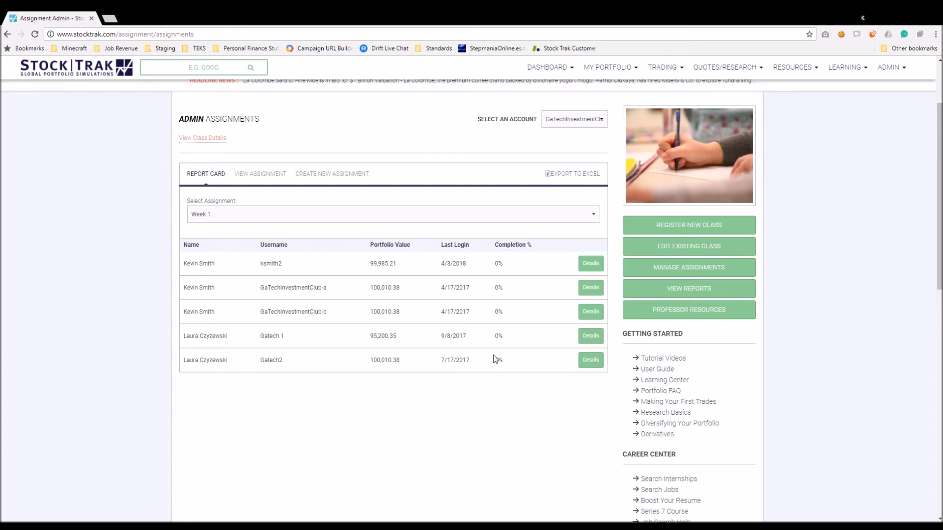
pyautogui.click(592, 264)
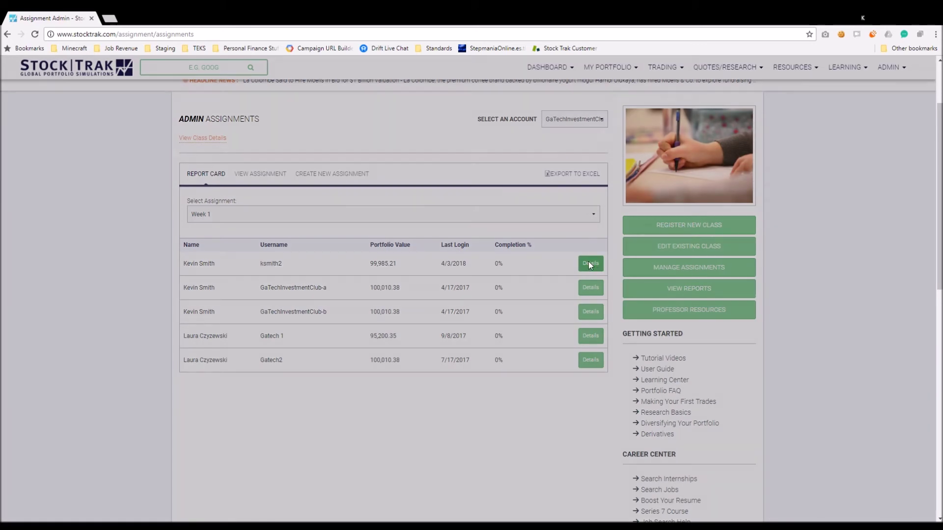
pyautogui.scroll(2, 493, 246)
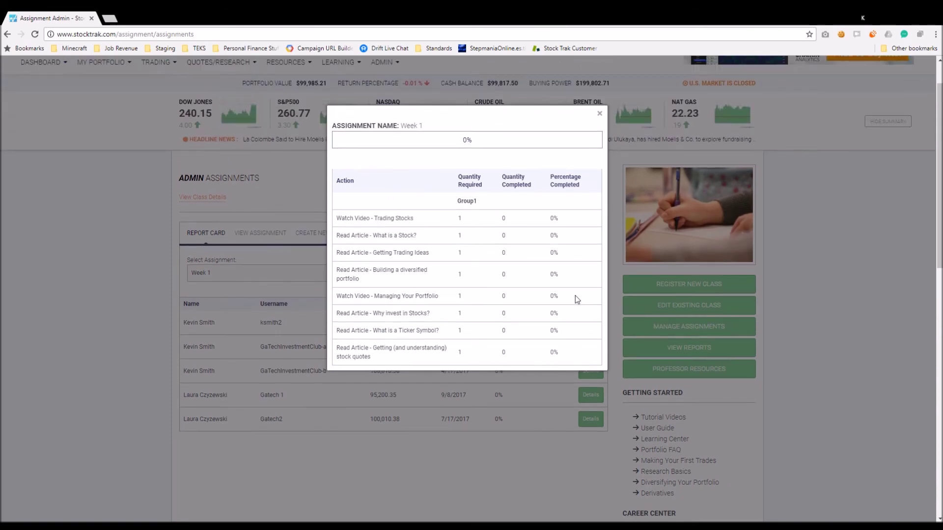
pyautogui.click(600, 113)
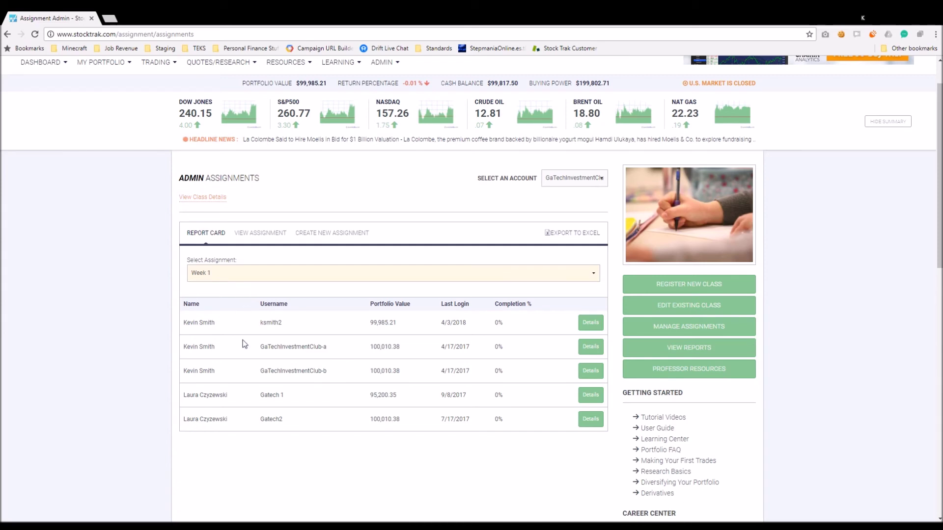
pyautogui.scroll(1, 247, 349)
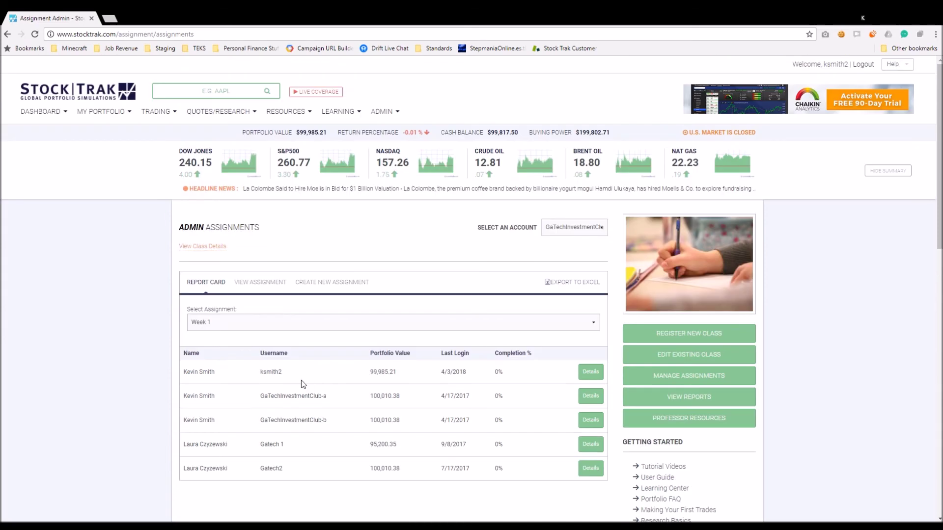
# Log out of the professor account and sign in with the student's username and password
pyautogui.click(862, 64)
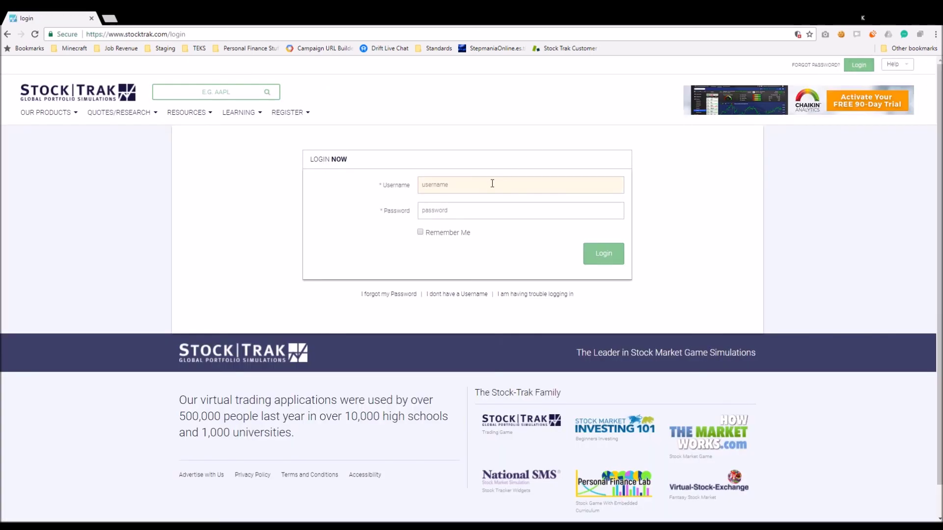
pyautogui.hotkey('ctrl', 'v')
pyautogui.click(475, 212)
pyautogui.write('*')
pyautogui.click(609, 258)
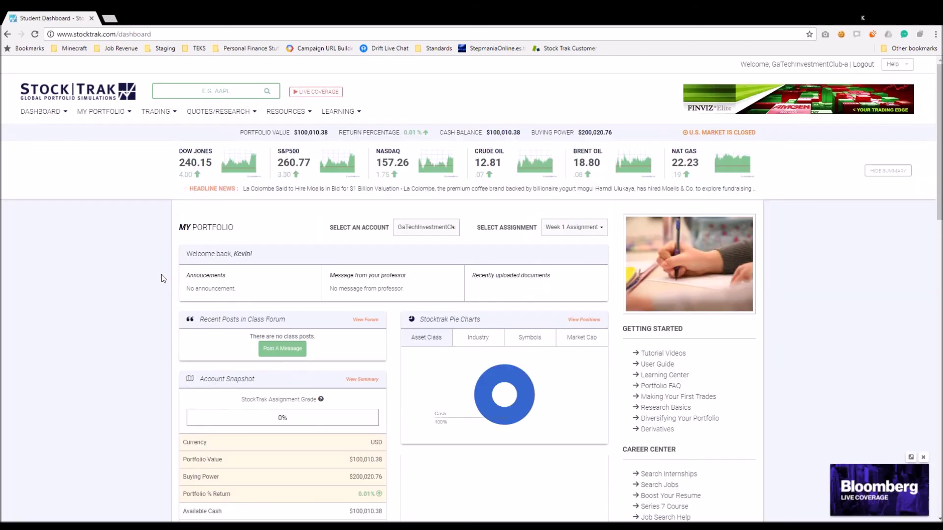
# Browse the student dashboard and bring up the StockTrak Assignment menu entry
pyautogui.scroll(-1, 166, 276)
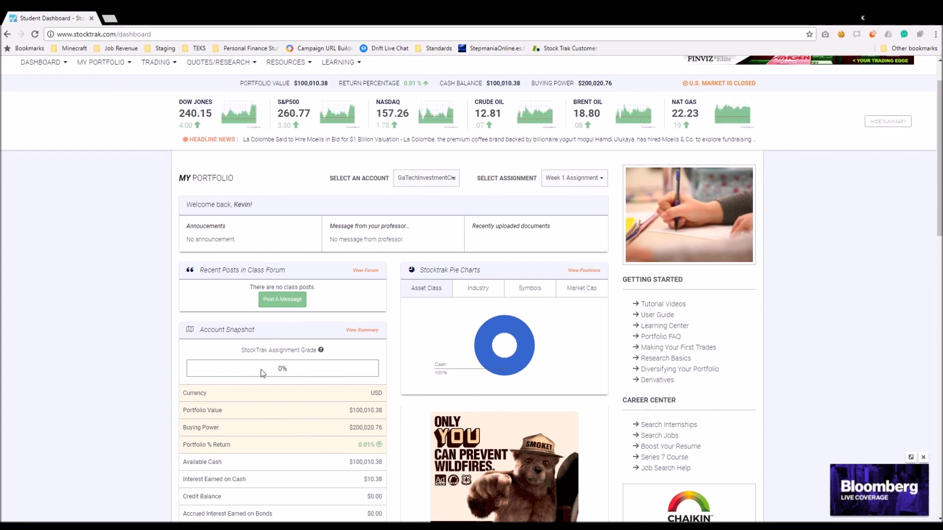
pyautogui.scroll(1, 261, 369)
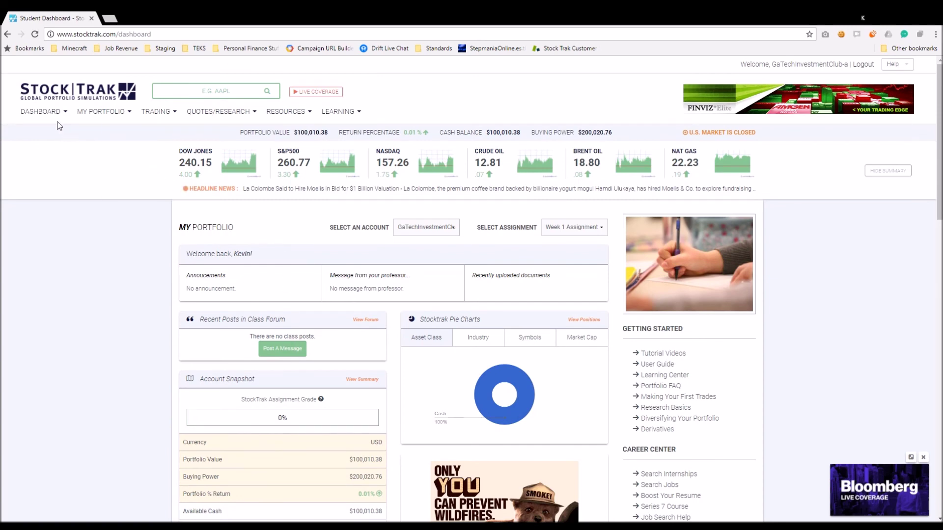
pyautogui.moveTo(55, 113)
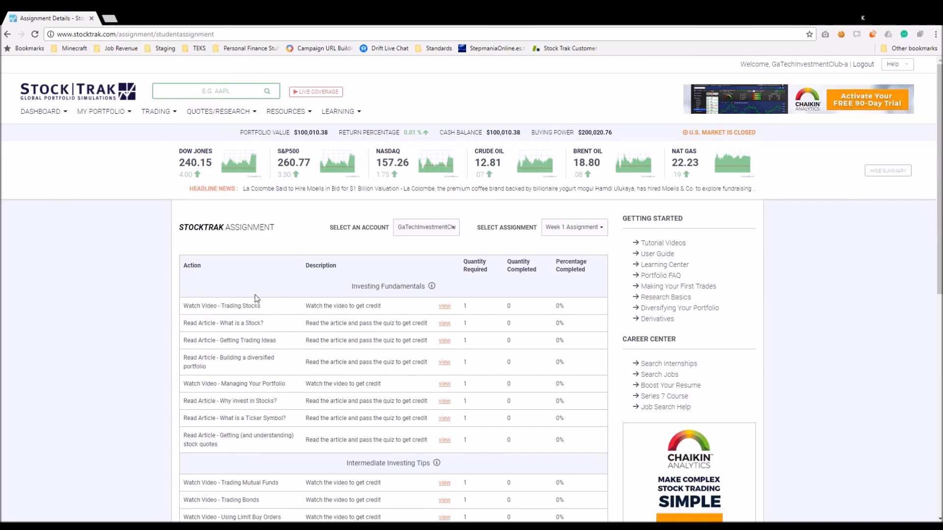
# Read the Building a diversified portfolio article through its pop quiz, then log out
pyautogui.scroll(-2, 255, 295)
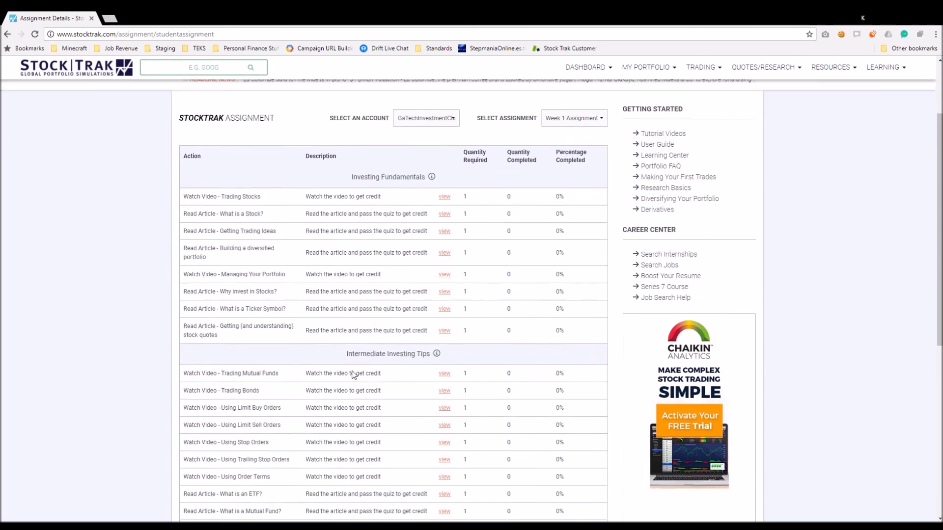
pyautogui.scroll(2, 352, 375)
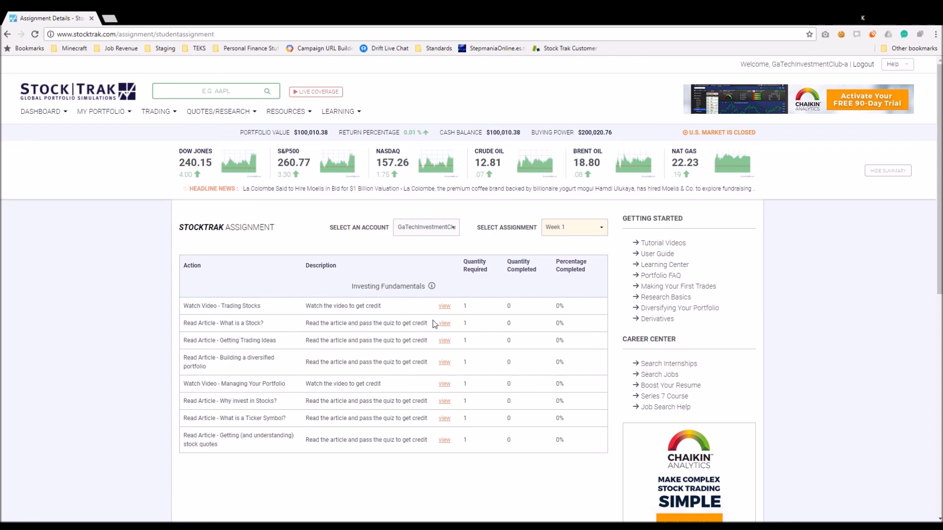
pyautogui.click(450, 364)
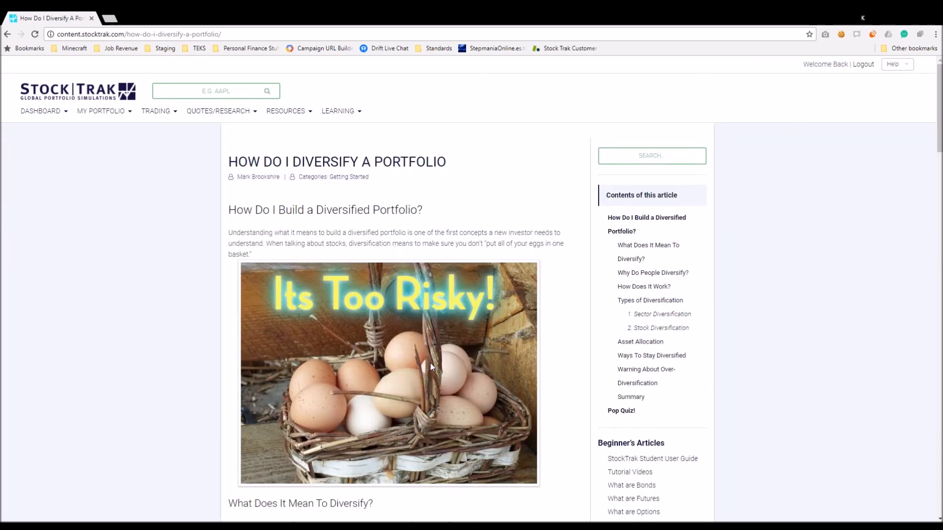
pyautogui.scroll(-4, 394, 400)
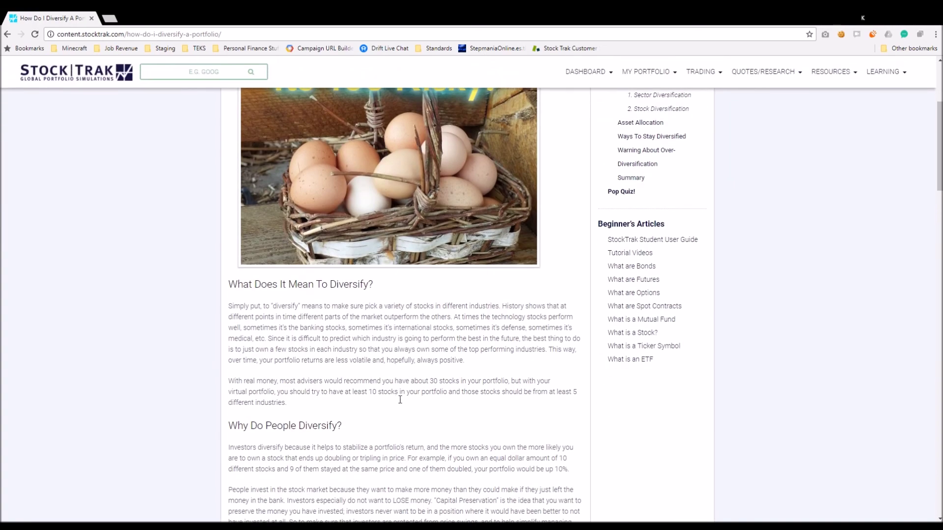
pyautogui.scroll(-20, 400, 400)
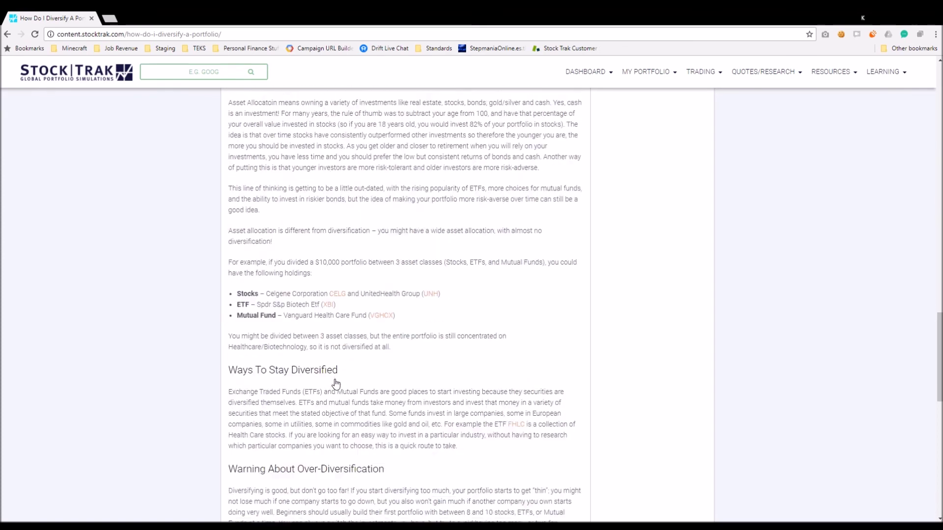
pyautogui.scroll(-8, 336, 384)
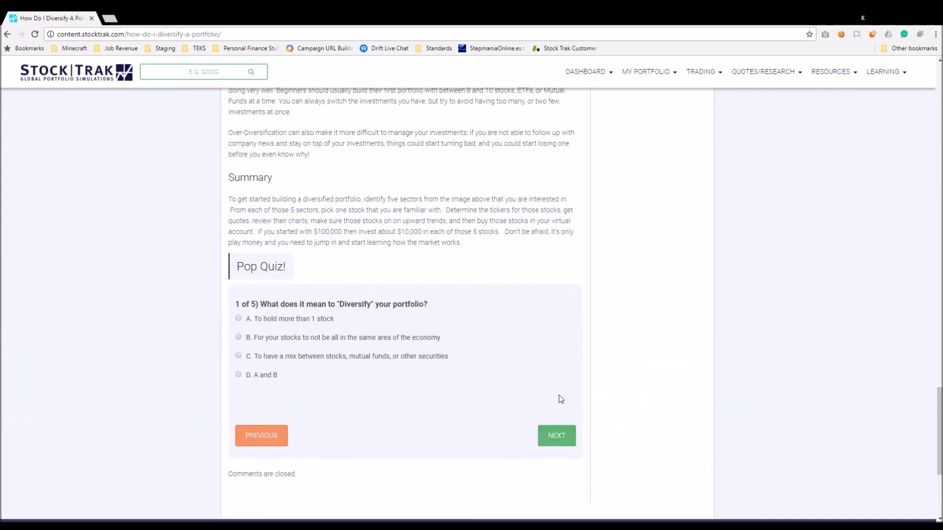
pyautogui.scroll(-3, 561, 399)
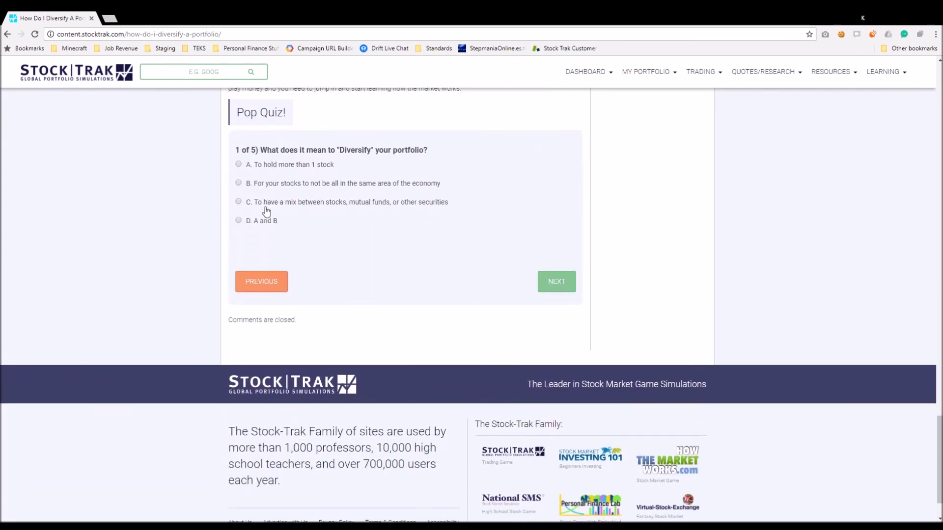
pyautogui.click(265, 282)
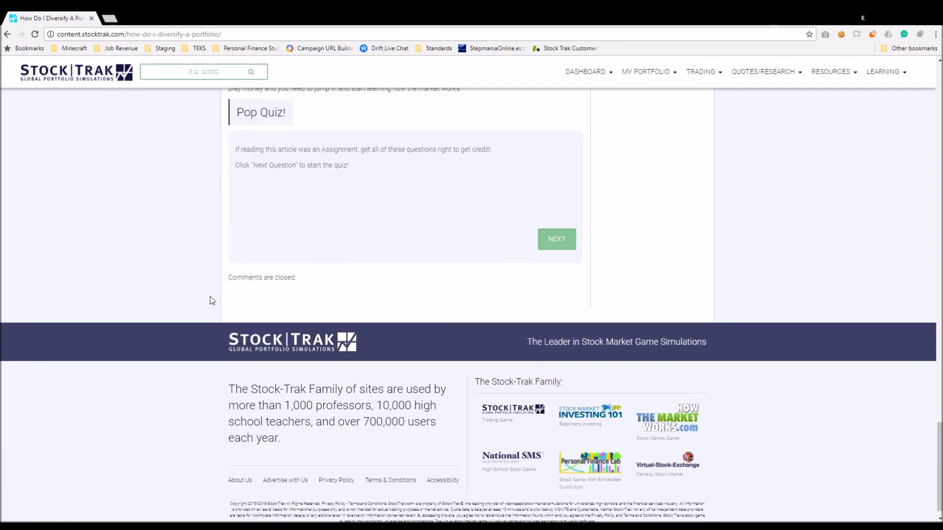
pyautogui.press('Home')
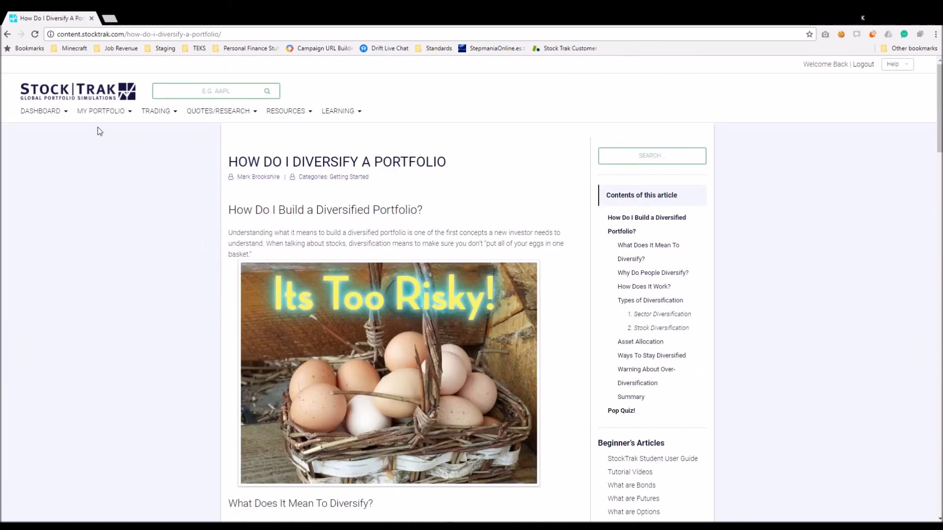
pyautogui.click(865, 65)
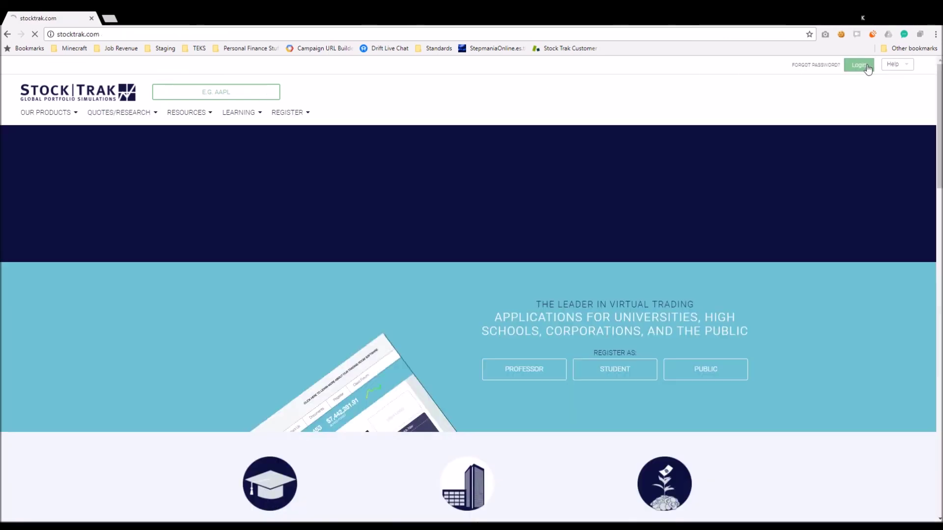
# Log back in with the professor's username and password and open the live support message form
pyautogui.click(858, 65)
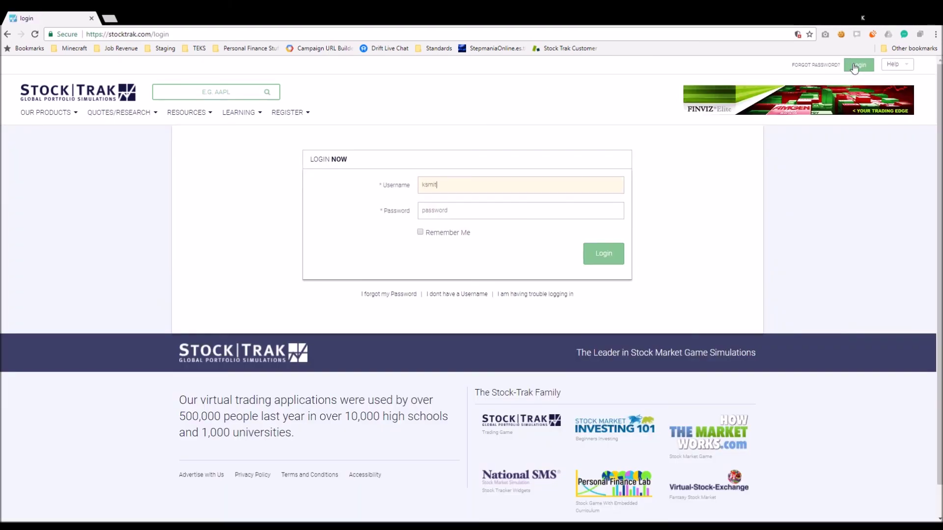
pyautogui.press('Tab')
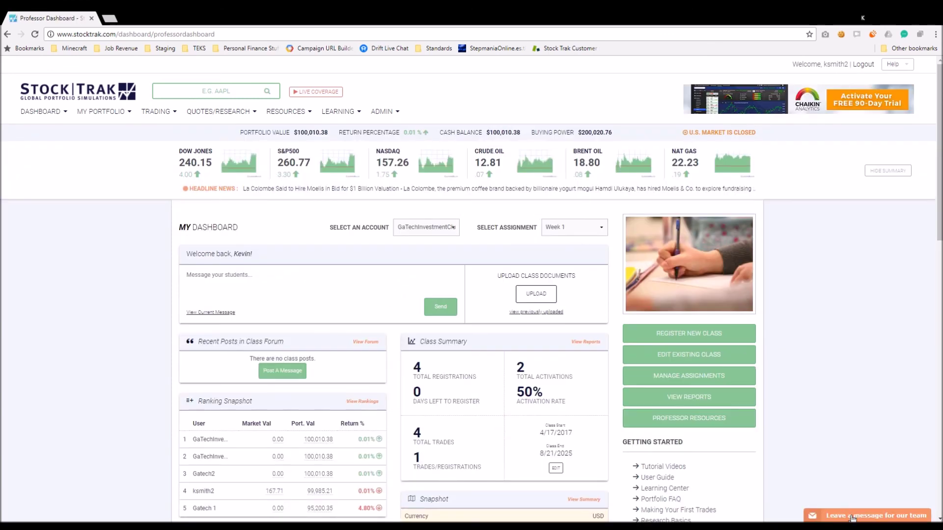
pyautogui.click(848, 515)
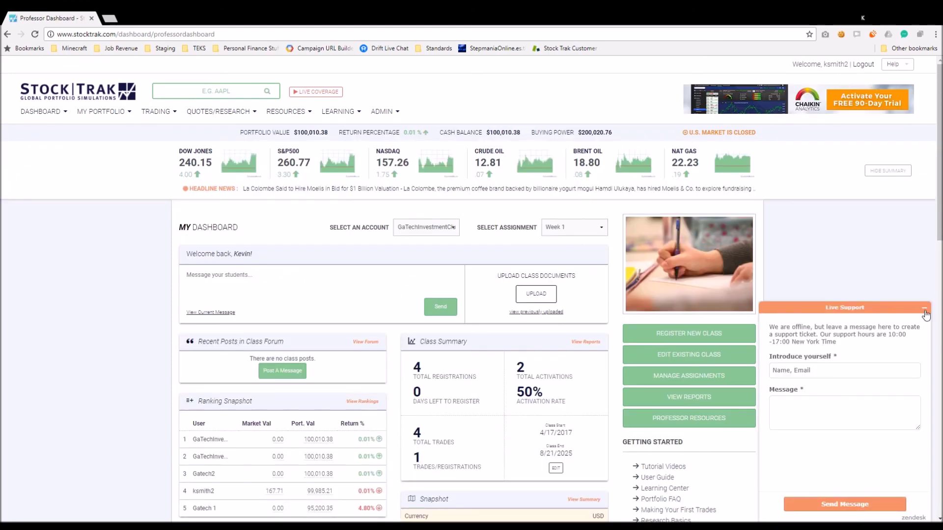